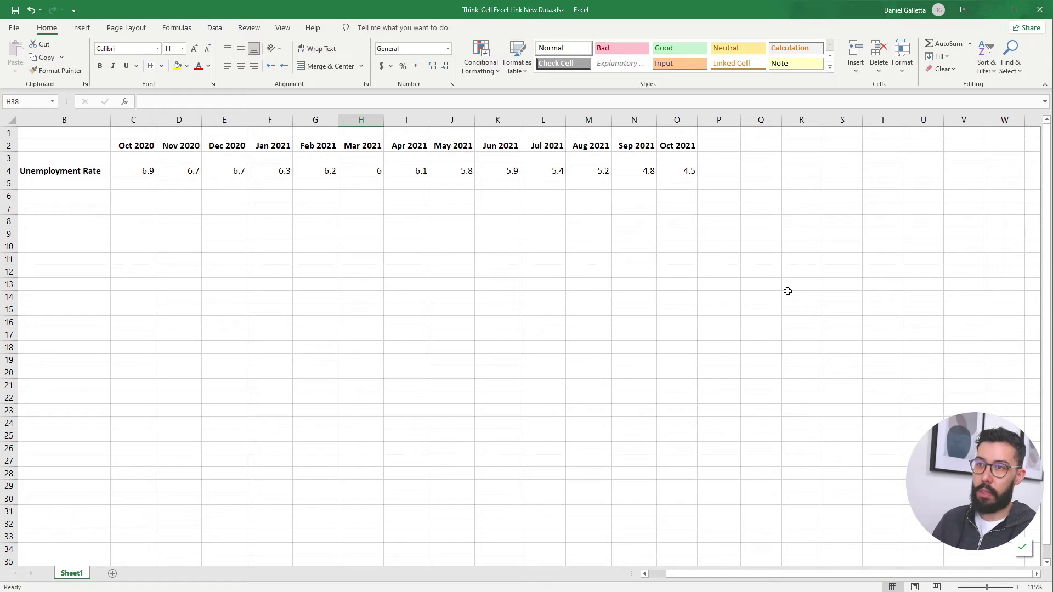
- Create a think-cell stacked column chart from the unemployment table range B2:O4
left_click_drag(37, 144, 717, 170)
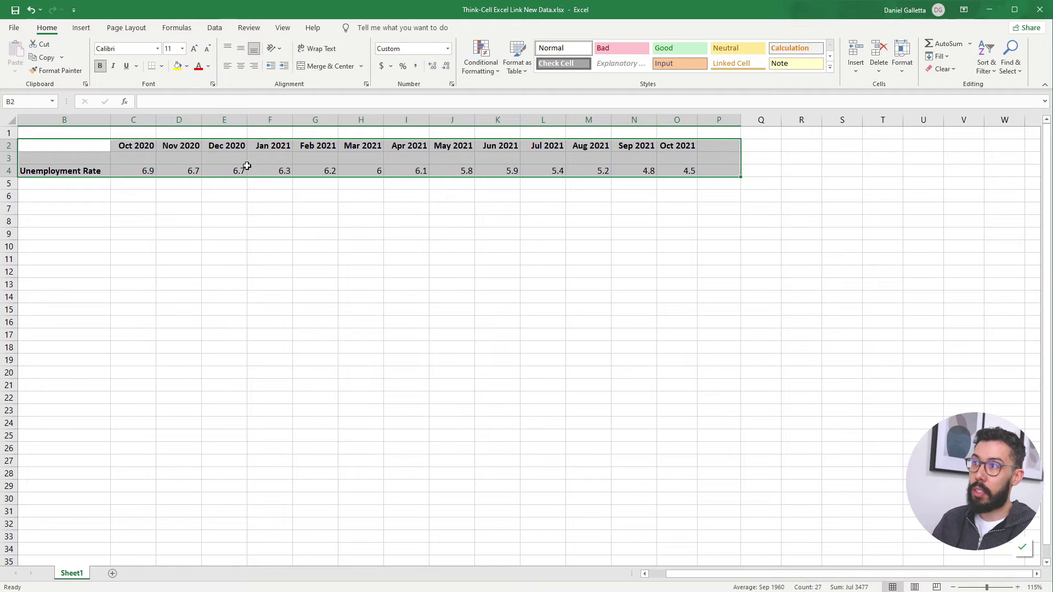
left_click(81, 31)
left_click(584, 73)
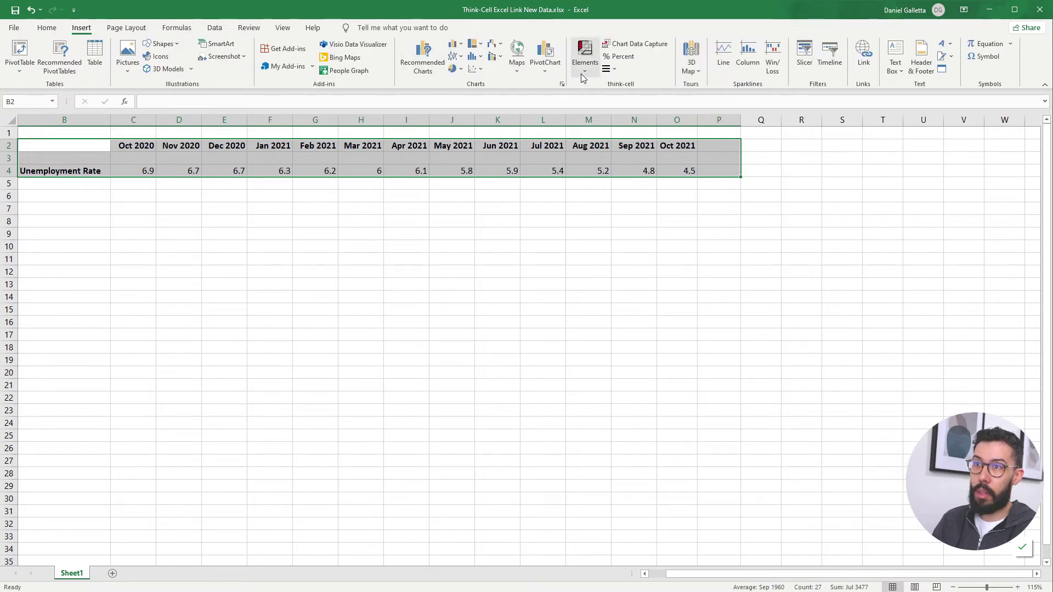
left_click(591, 90)
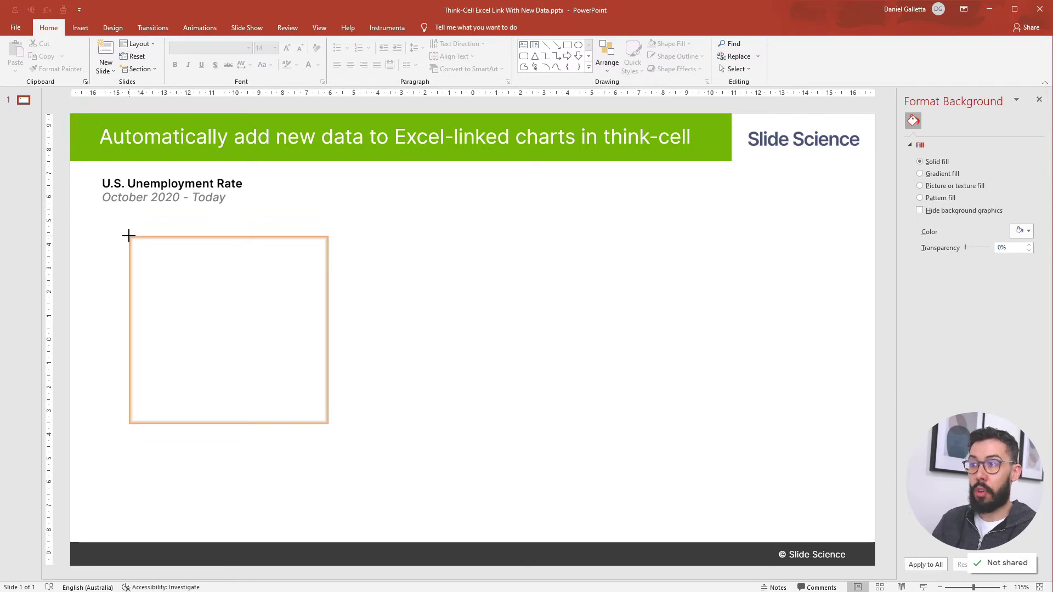
- Draw the linked column chart below the slide subtitle and set it to update automatically
left_click_drag(118, 239, 728, 511)
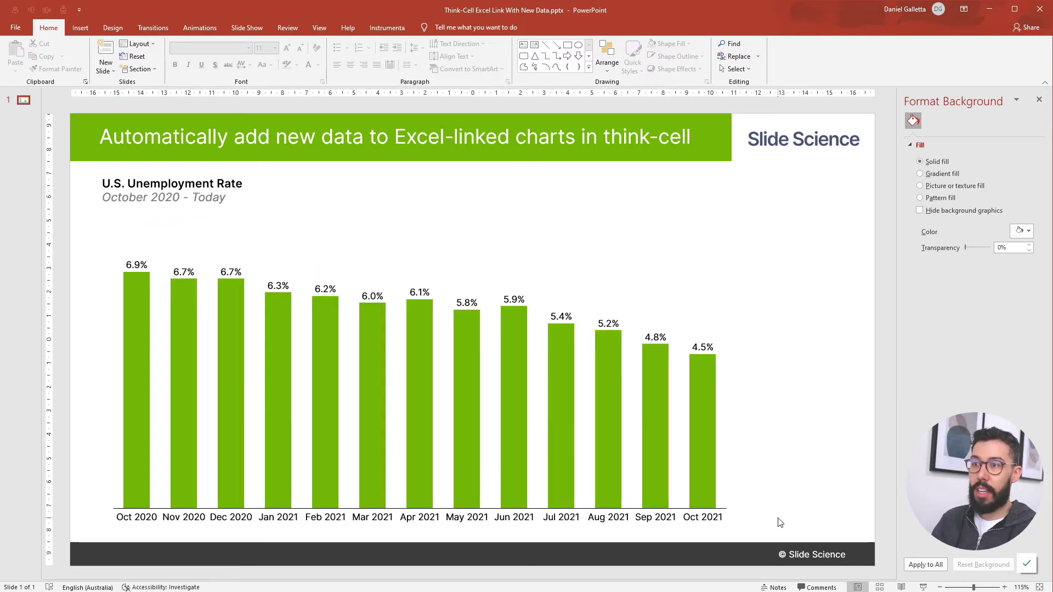
left_click(452, 366)
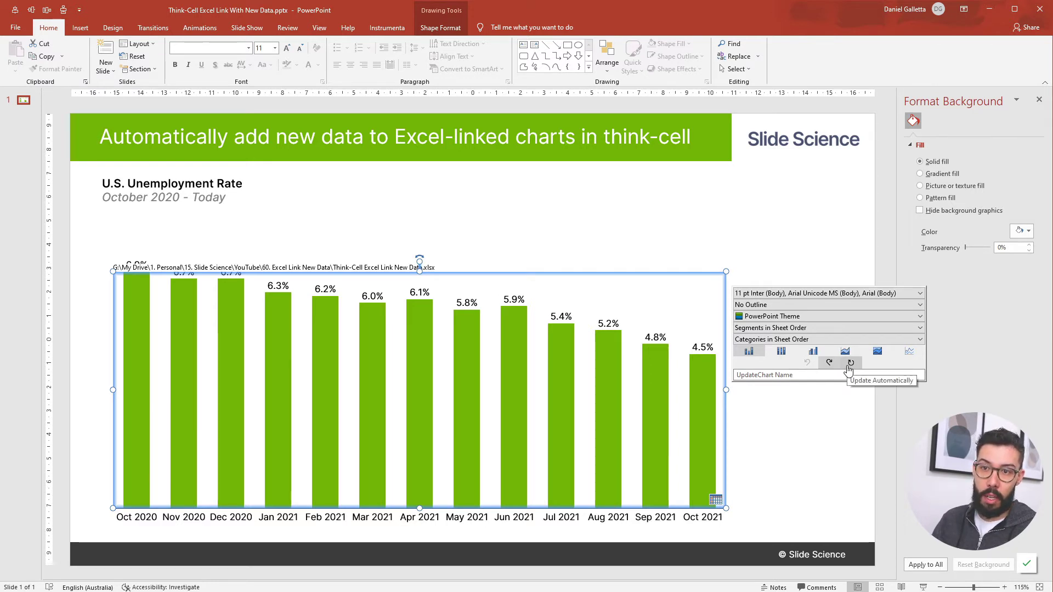
left_click(847, 367)
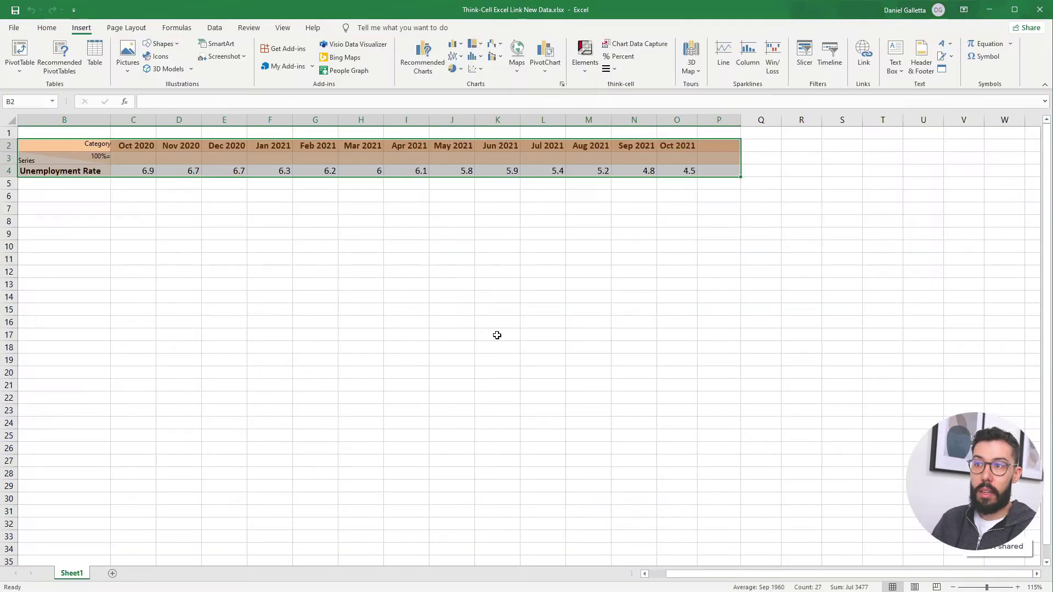
- Enter a Nov 2021 heading in P2 with a 5.4 unemployment rate beneath it
left_click(497, 334)
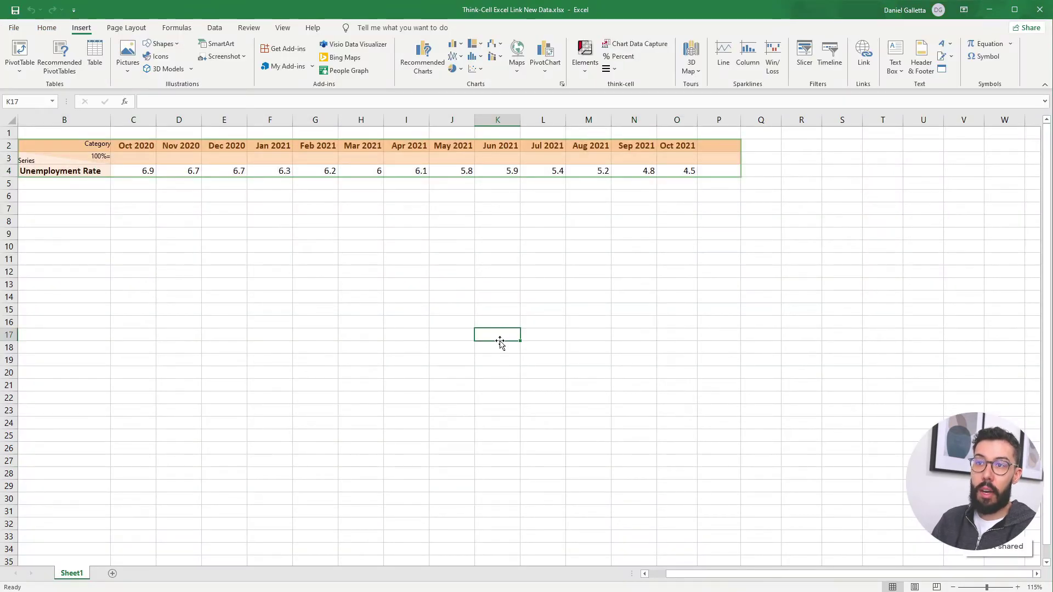
left_click(711, 147)
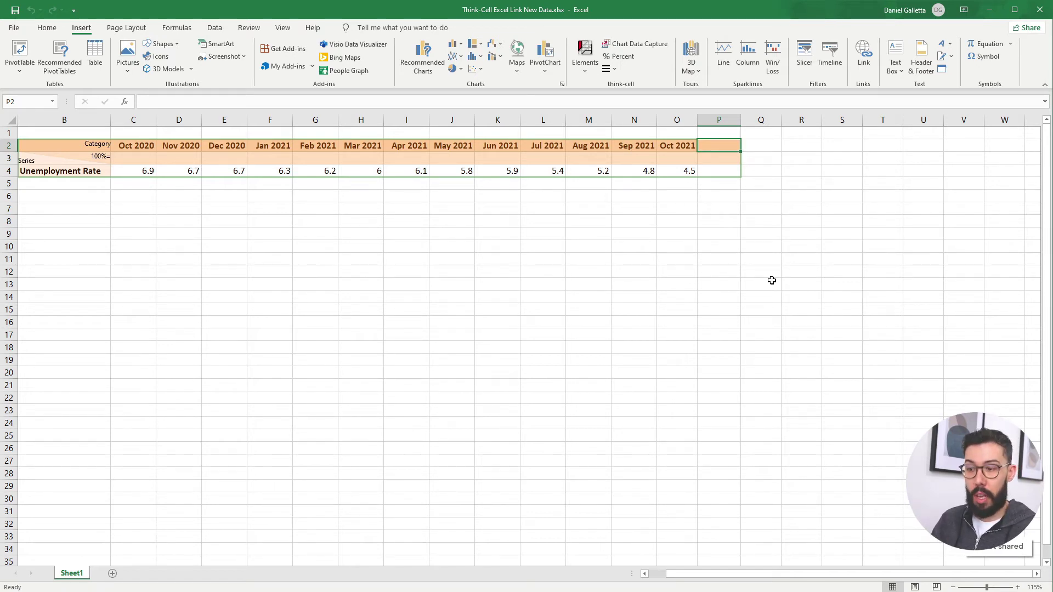
type("Nov 2021")
key("Return")
key("Down")
type("5.4")
key("Return")
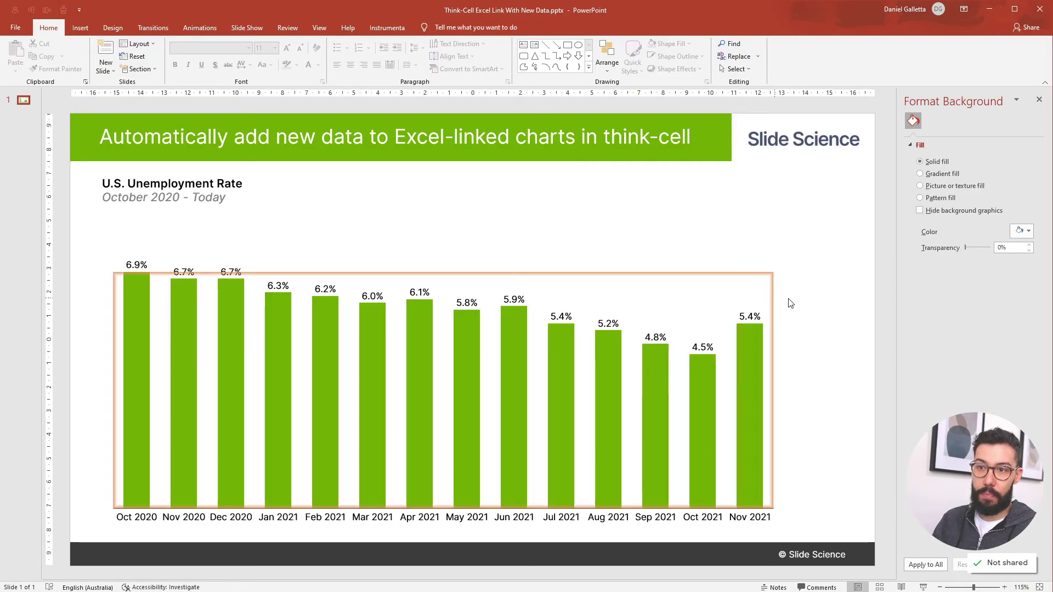
- Deselect the chart showing its new Nov 2021 bar and switch back to Excel
left_click(814, 301)
key("alt+Tab")
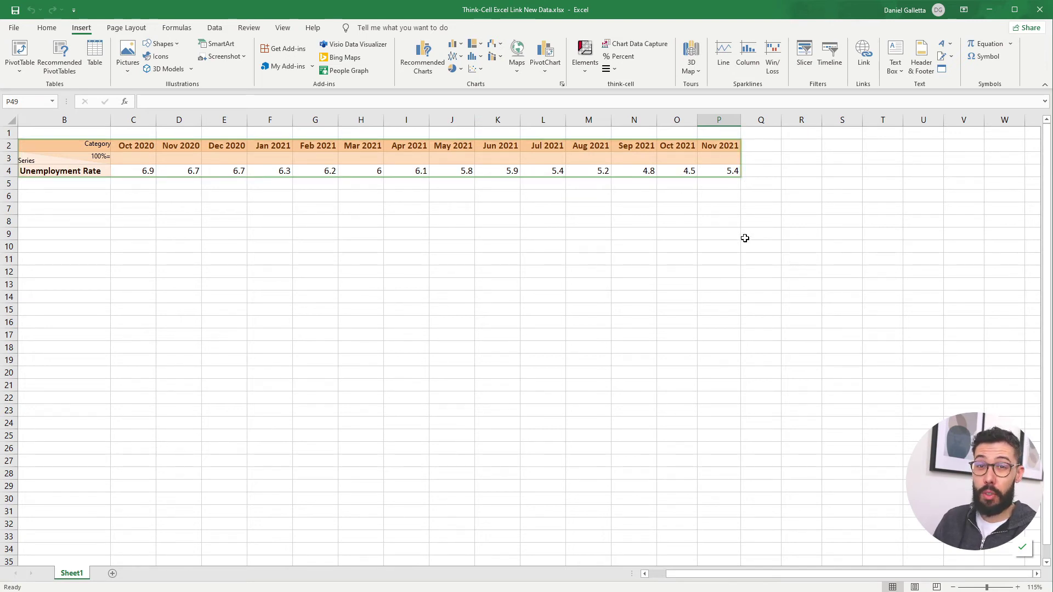
- Extend the chart's linked data range to column R and insert a blank column inside it
left_click(723, 176)
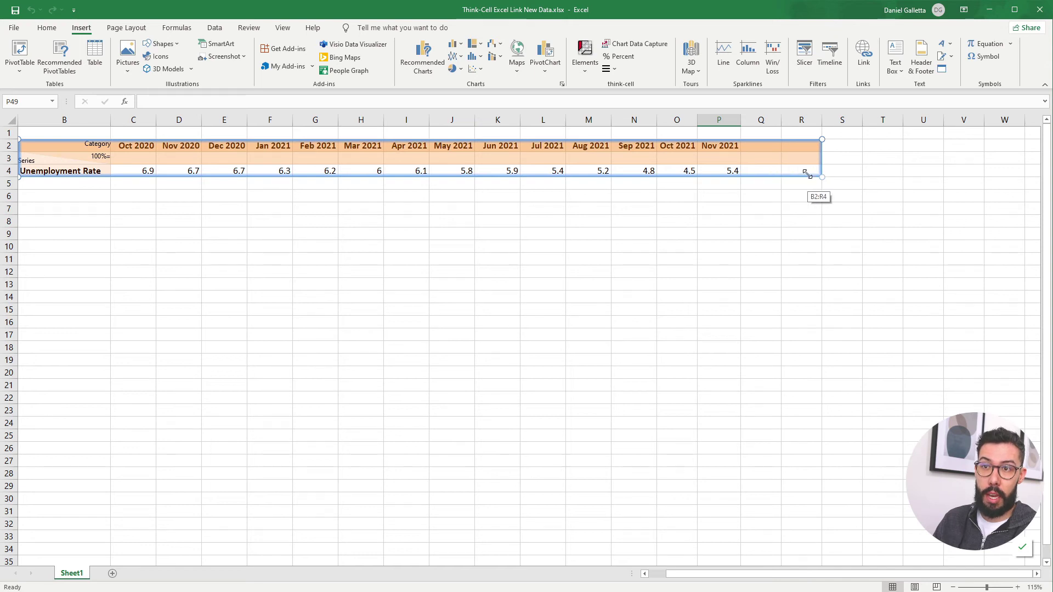
left_click_drag(743, 177, 808, 174)
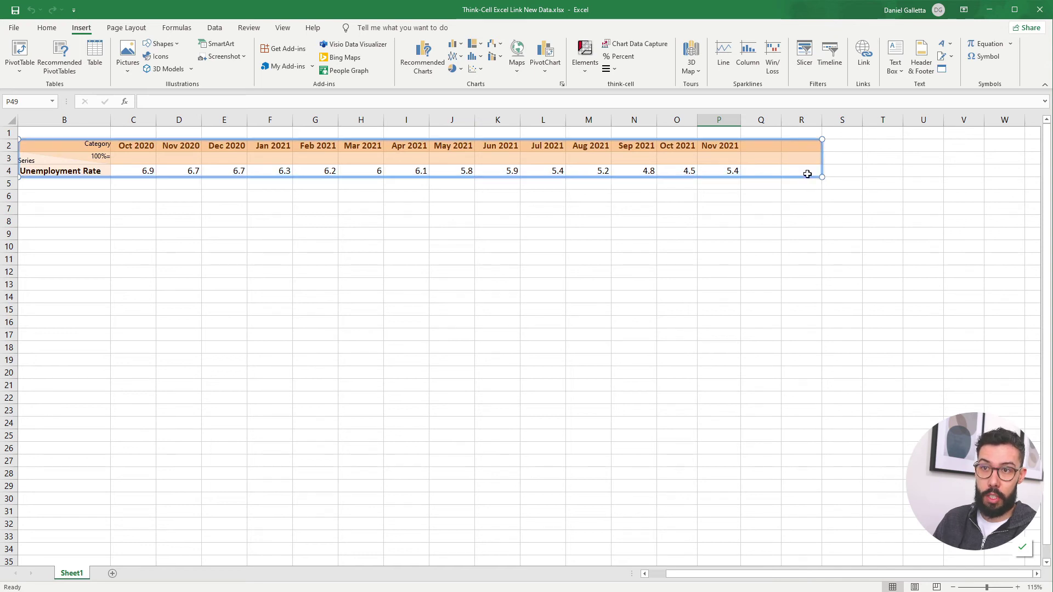
left_click(793, 119)
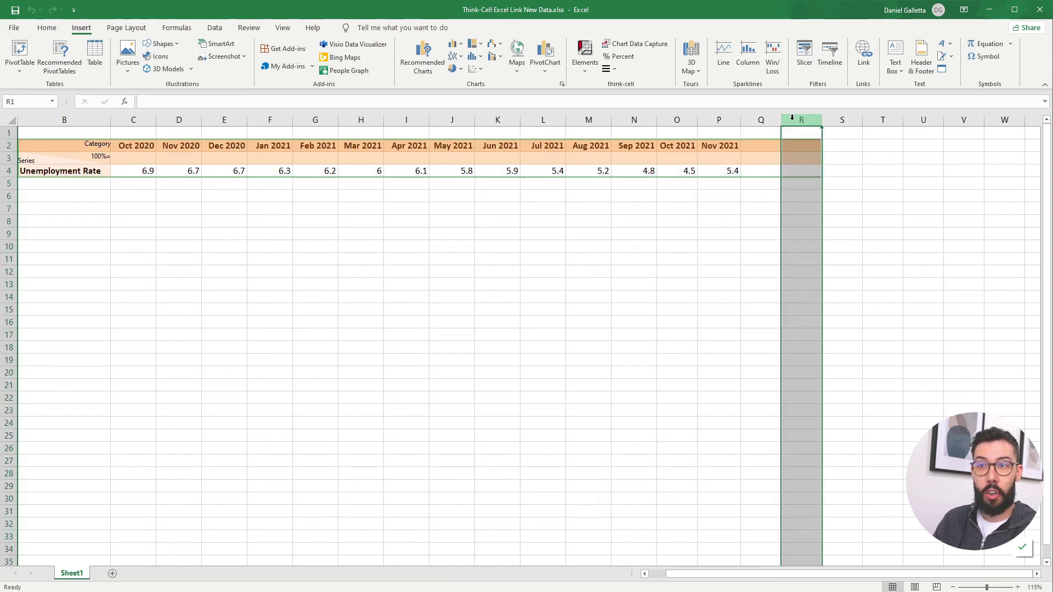
right_click(795, 122)
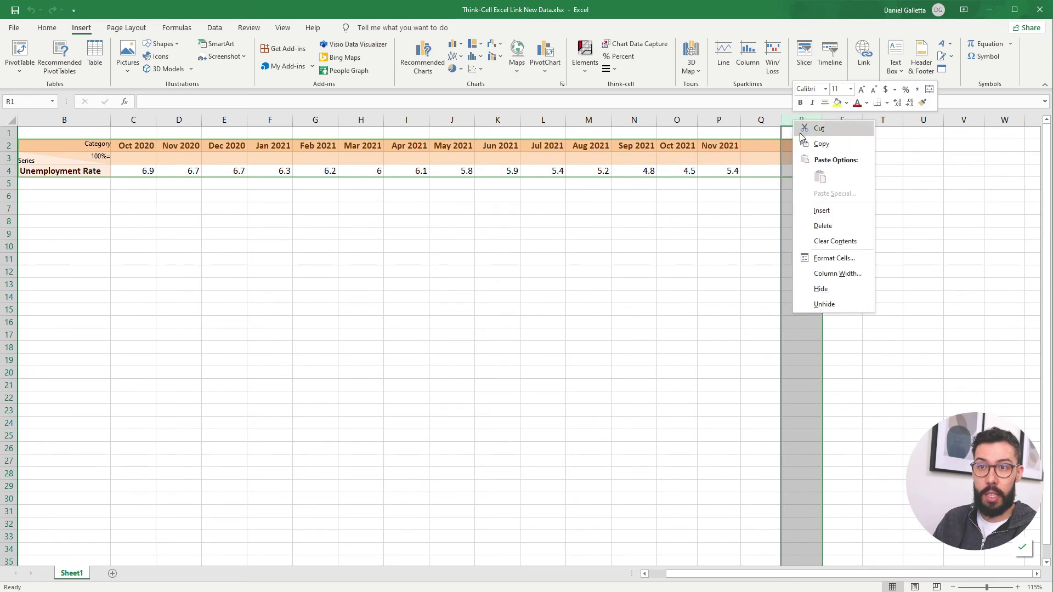
left_click(823, 211)
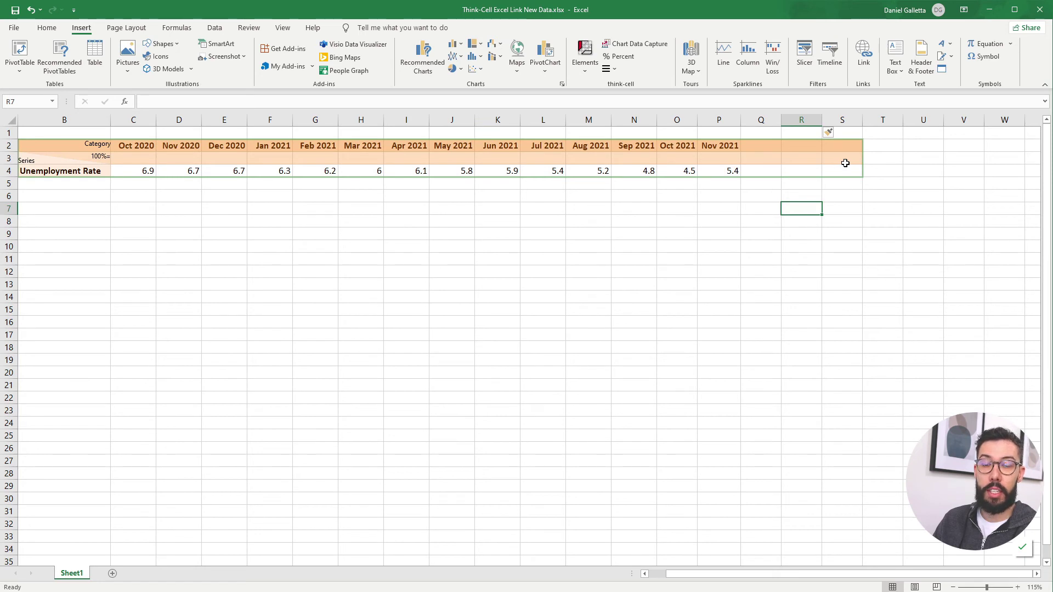
- Add Dec 2021 via =EOMONTH(P2,1) in Q2 with a 3.9 rate, then view the slide
left_click(745, 146)
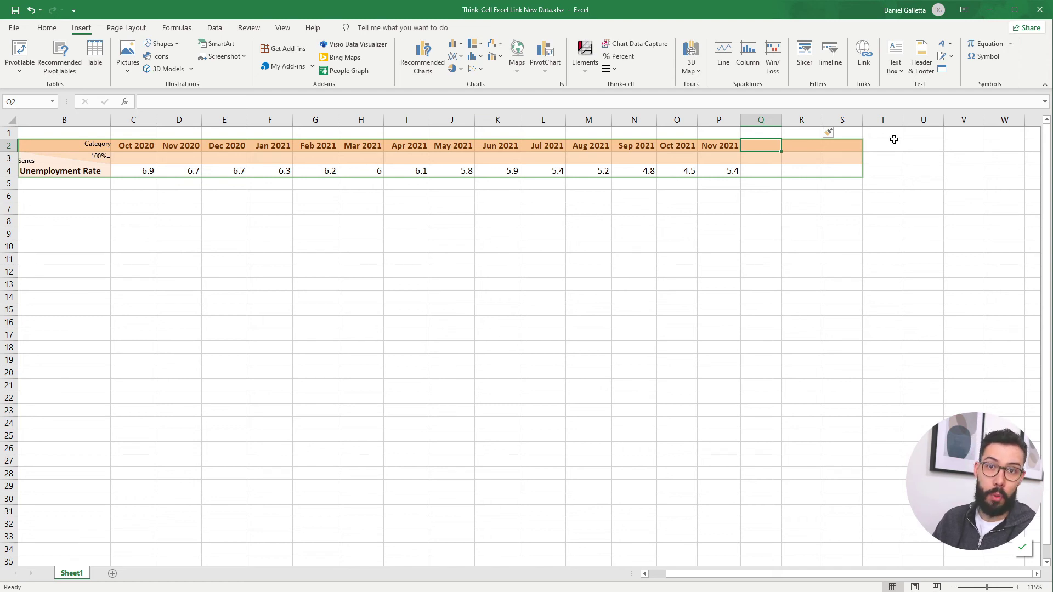
type("=EOMONTH(P2,1)")
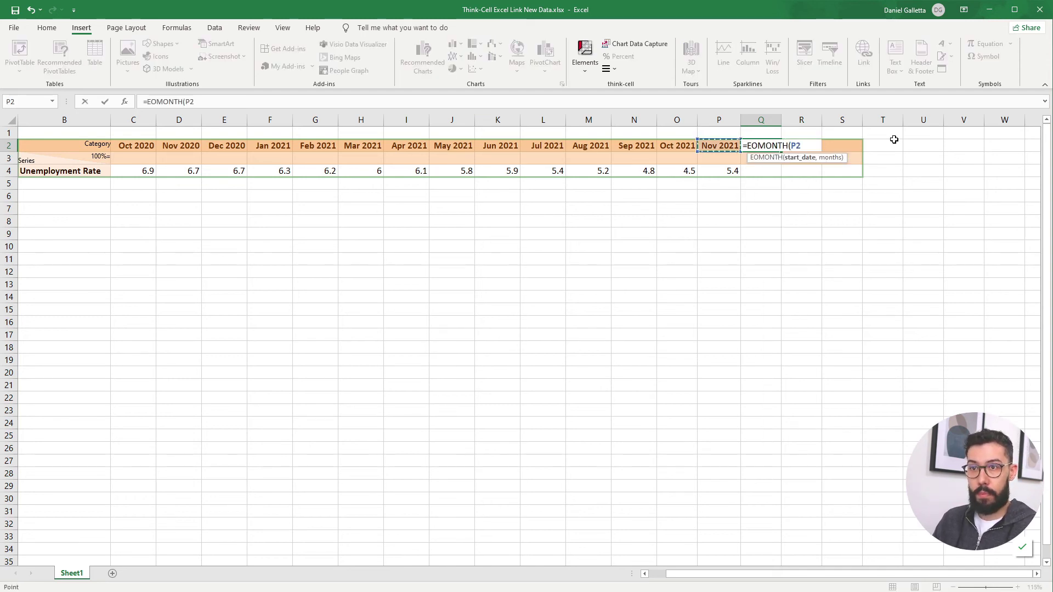
key("Return")
type("3.9")
key("Return")
key("Return")
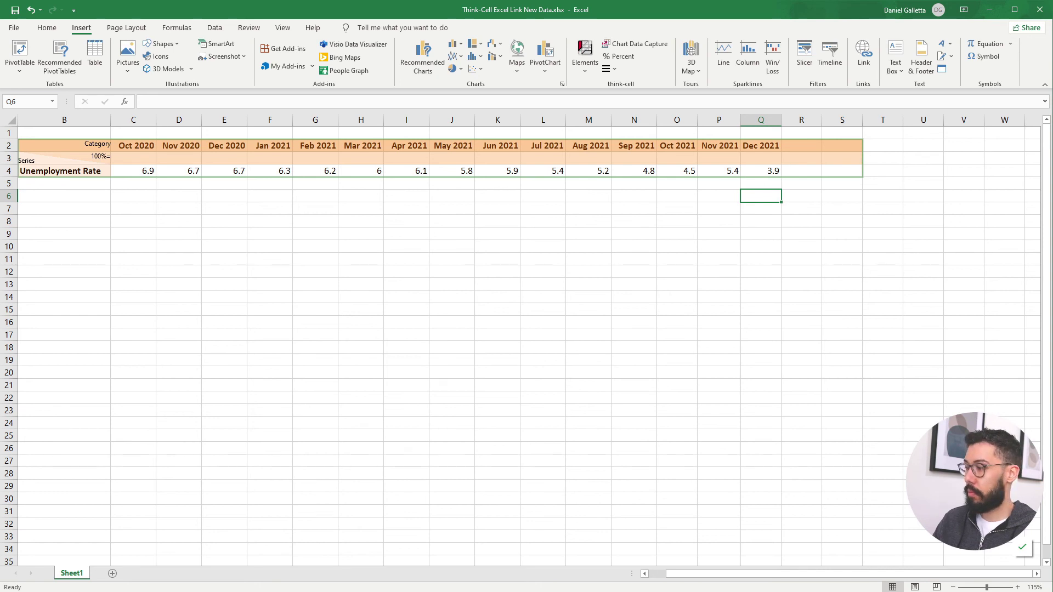
key("alt+Tab")
left_click(804, 342)
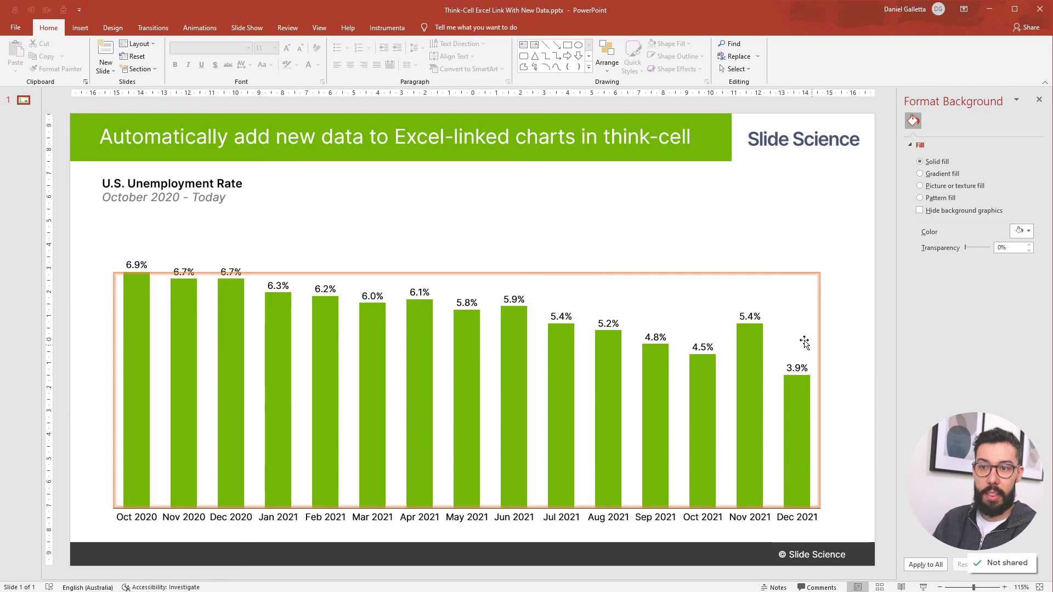
left_click(844, 372)
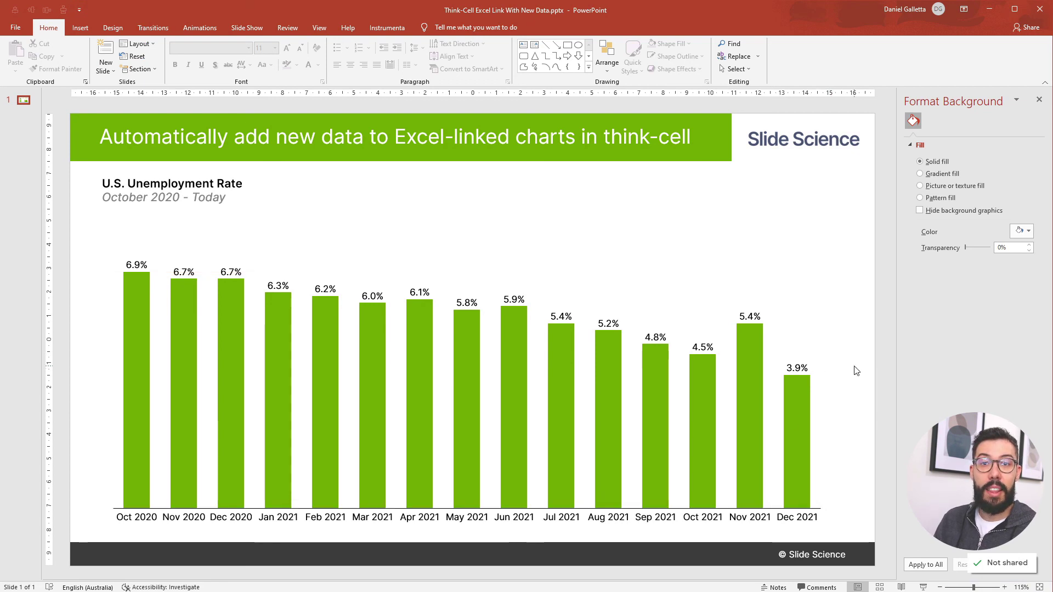